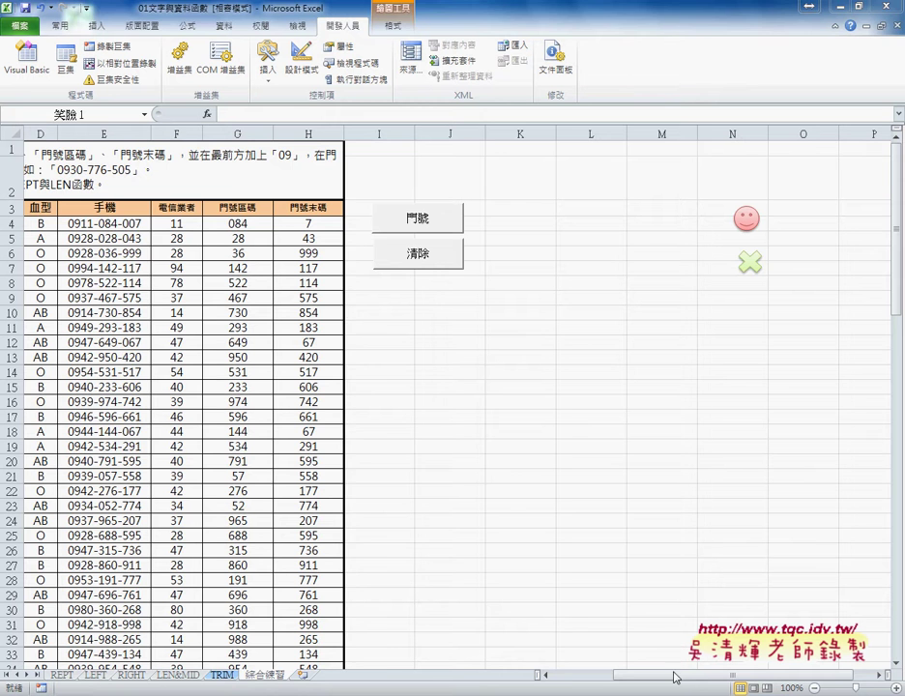
Scroll back to column A and clear the 手機 phone numbers with the 清除 button
{"action": "scroll", "coordinate": [566, 669], "scroll_direction": "left", "scroll_amount": 3}
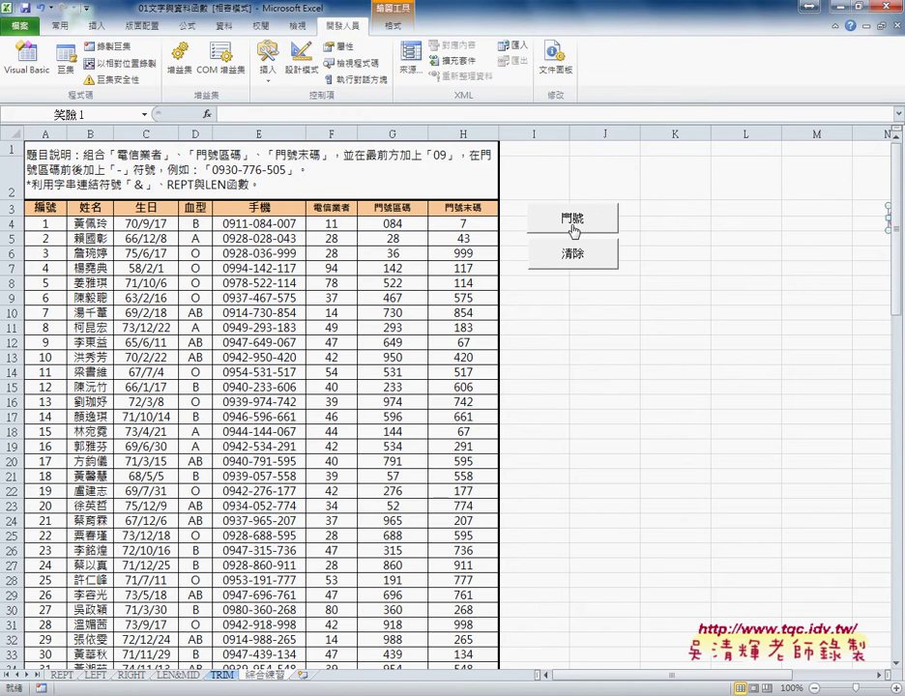
{"action": "left_click", "coordinate": [573, 252]}
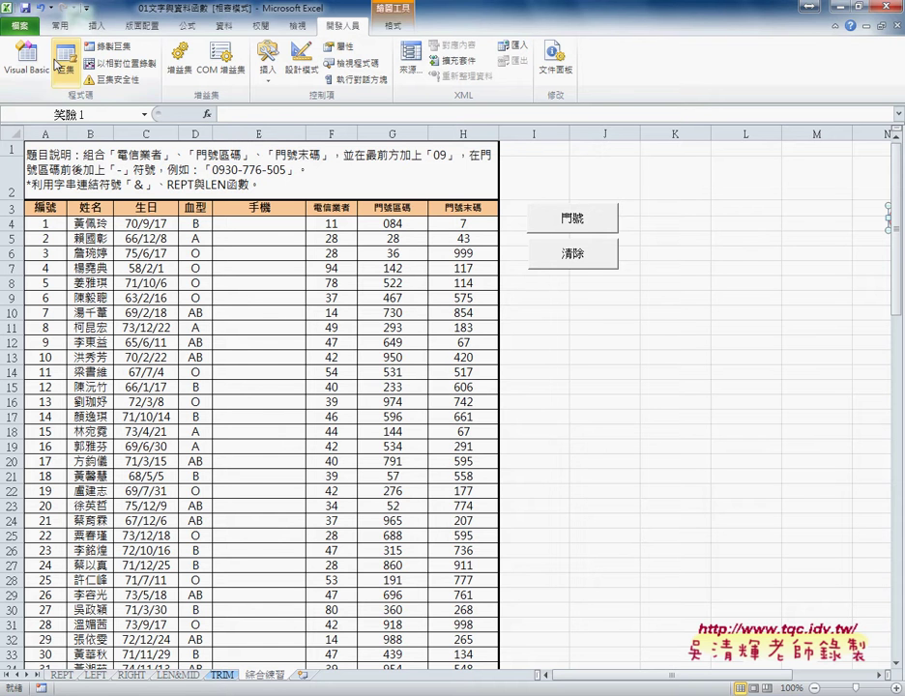
Open the VBA editor and remove Module1 without exporting it
{"action": "left_click", "coordinate": [27, 58]}
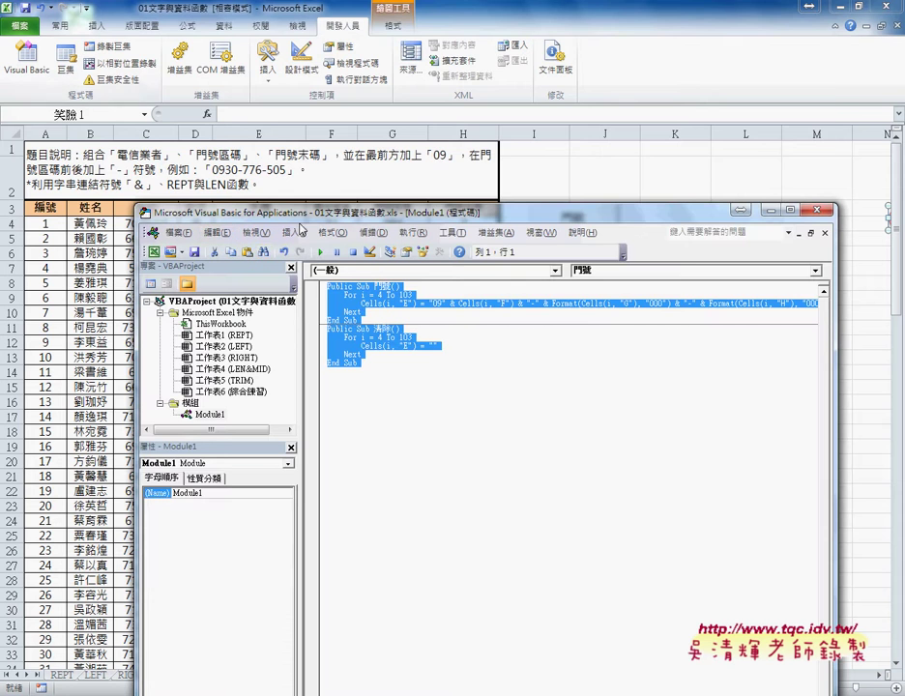
{"action": "left_click_drag", "start_coordinate": [301, 212], "coordinate": [231, 65]}
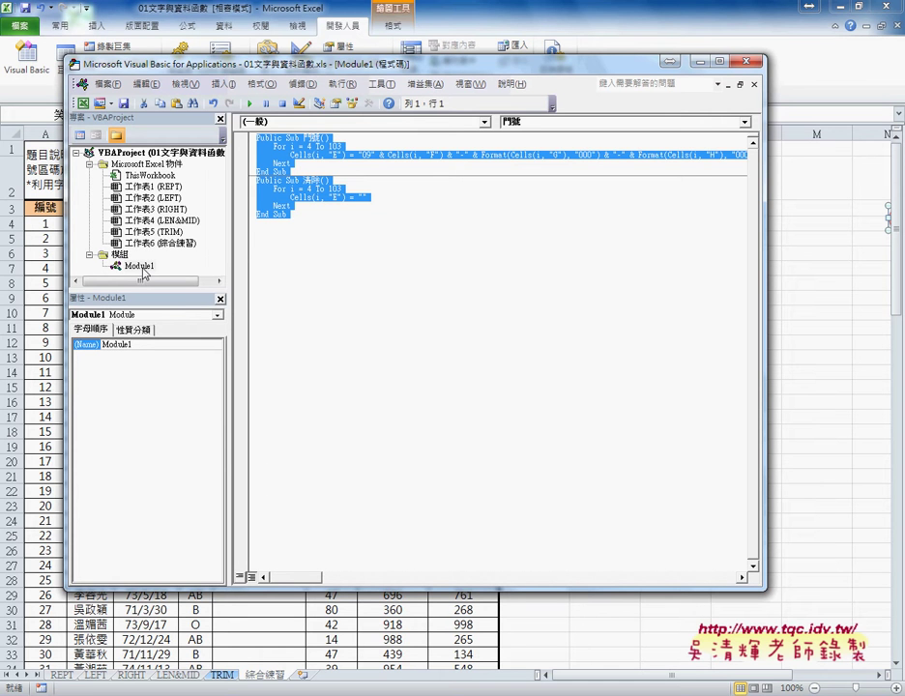
{"action": "left_click", "coordinate": [141, 267]}
{"action": "right_click", "coordinate": [145, 266]}
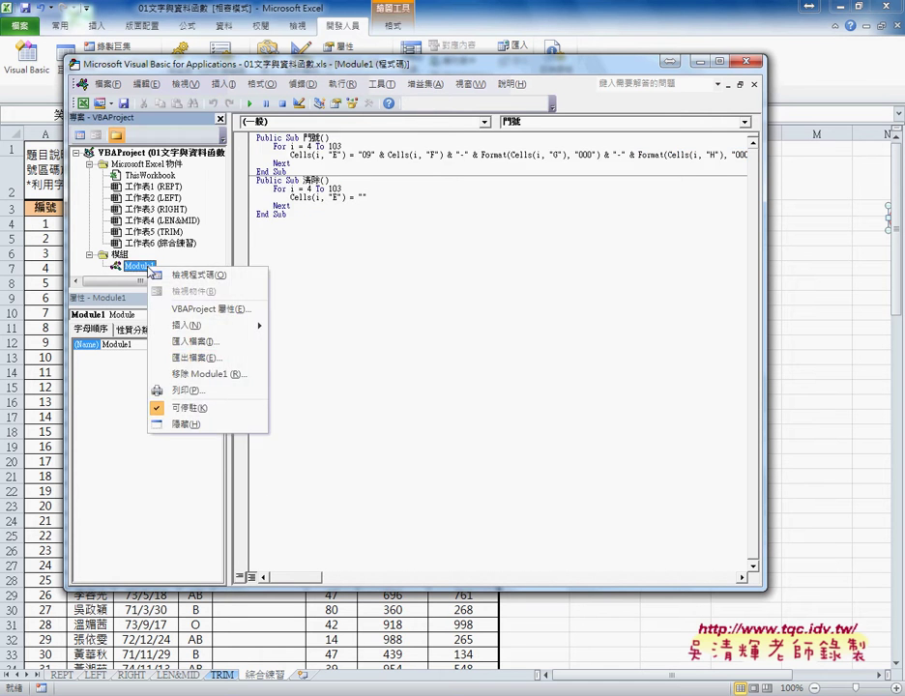
{"action": "left_click", "coordinate": [198, 373]}
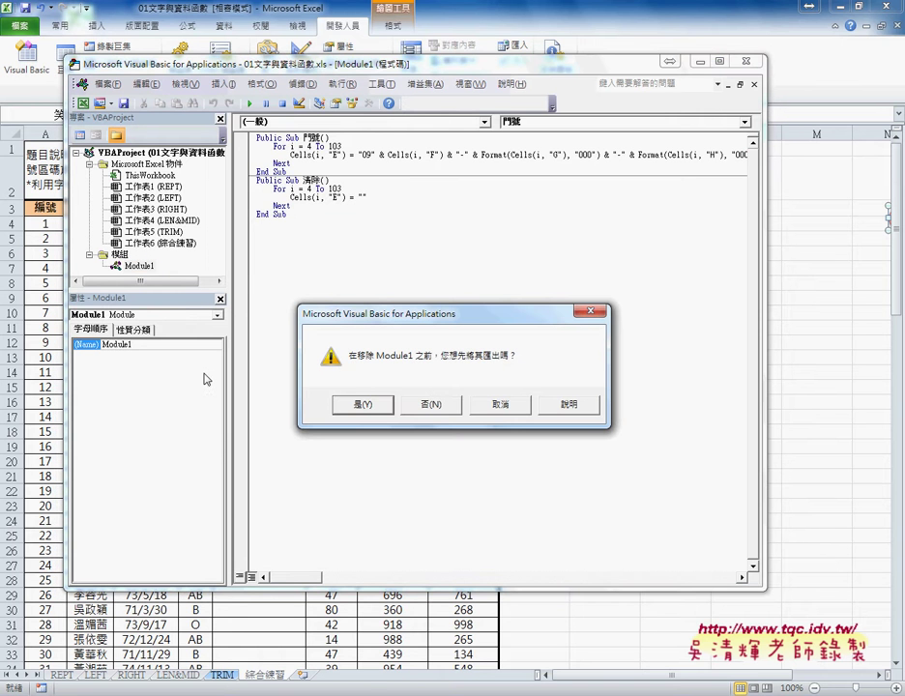
{"action": "left_click", "coordinate": [432, 404]}
Insert a new empty module into VBAProject
{"action": "right_click", "coordinate": [165, 161]}
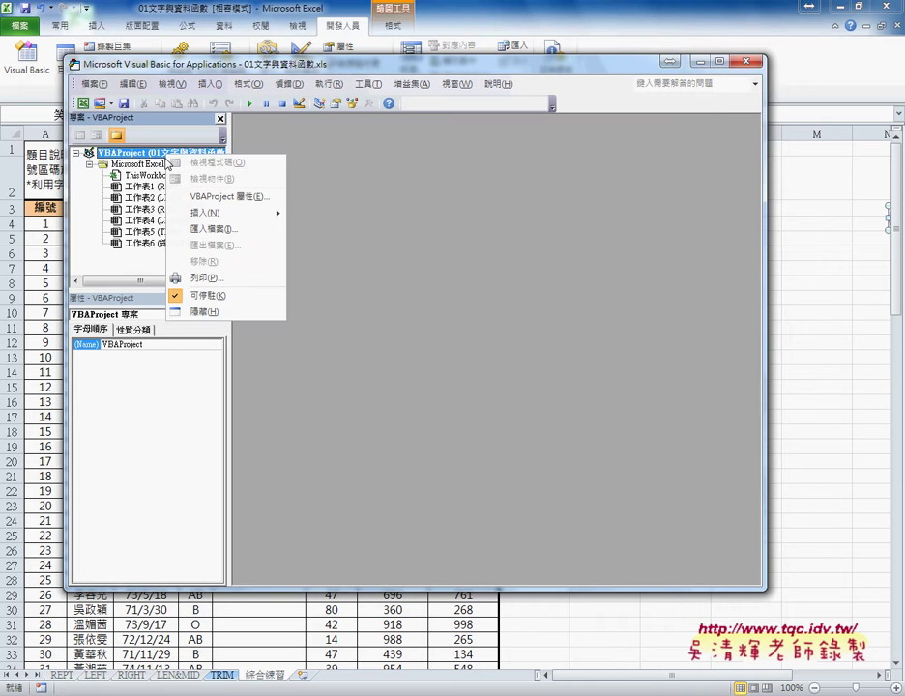
{"action": "mouse_move", "coordinate": [276, 213]}
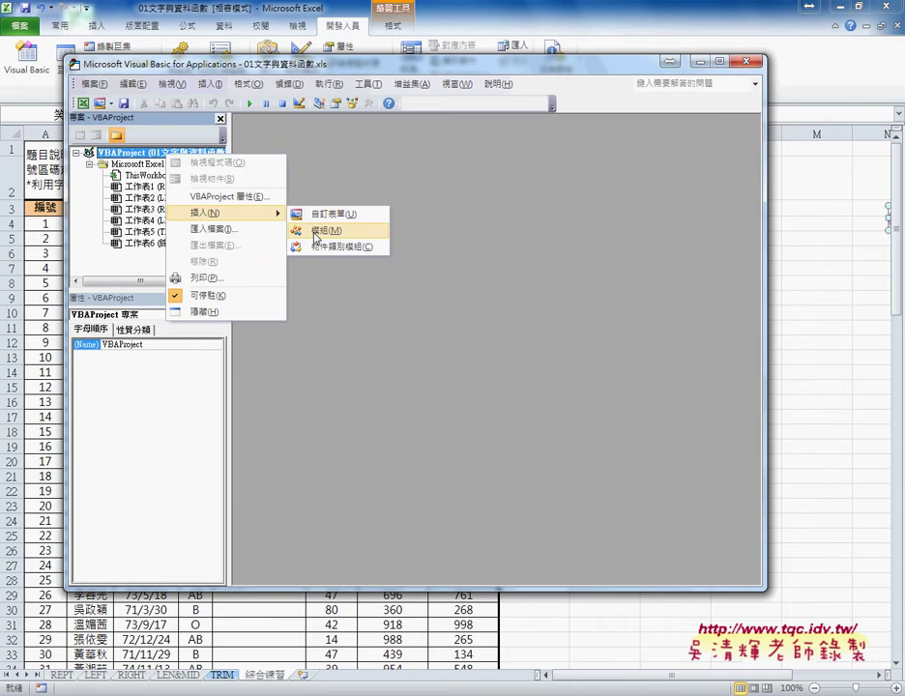
{"action": "left_click", "coordinate": [314, 233]}
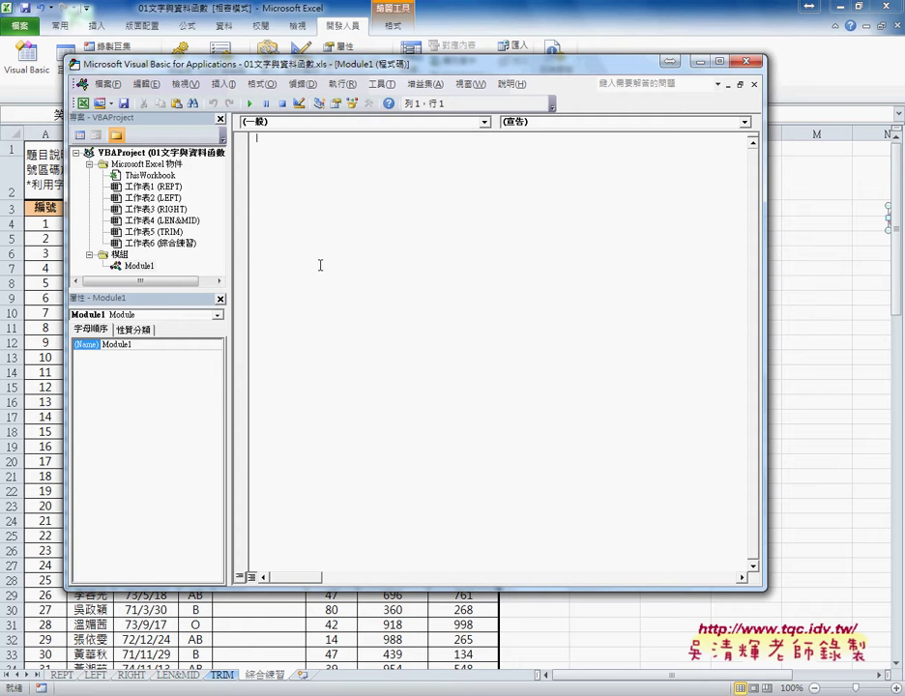
Return to the workbook, reopen the VBA editor and click into the empty Module1
{"action": "left_click", "coordinate": [746, 62]}
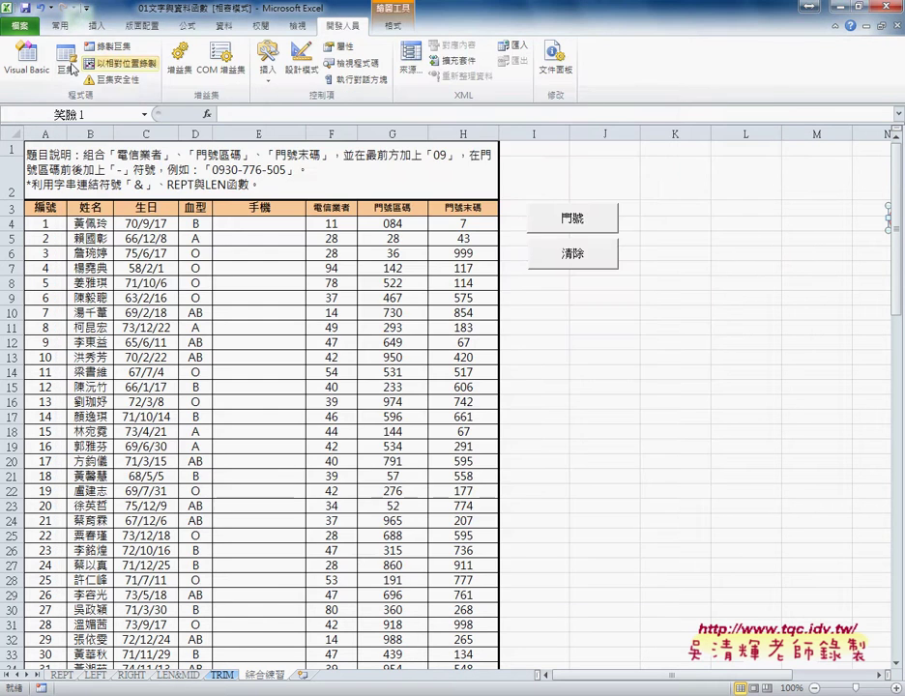
{"action": "left_click", "coordinate": [29, 68]}
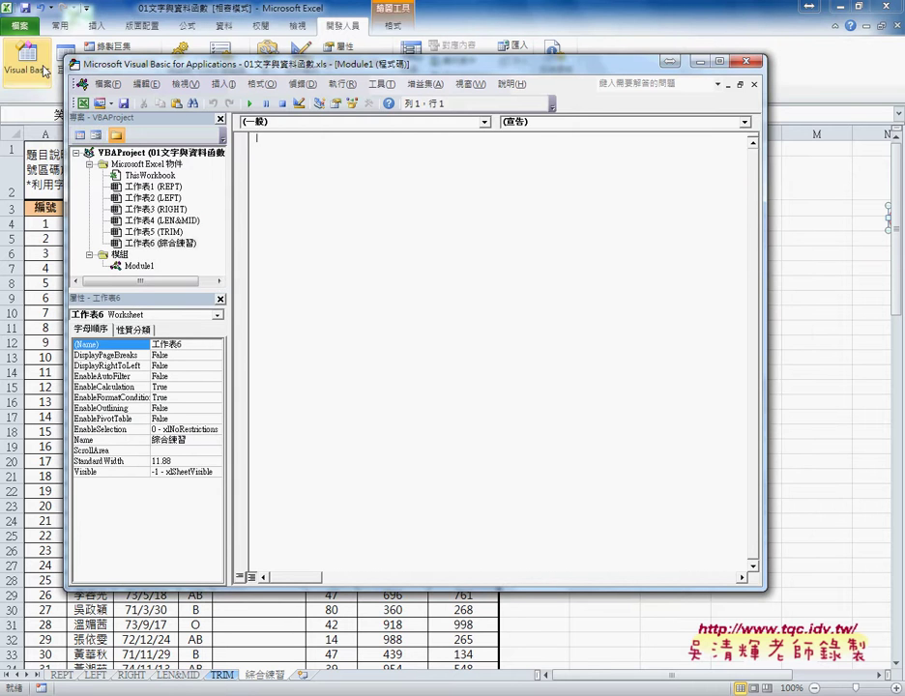
{"action": "mouse_move", "coordinate": [90, 69]}
{"action": "left_mouse_down"}
{"action": "mouse_move", "coordinate": [159, 71]}
{"action": "mouse_move", "coordinate": [152, 76]}
{"action": "left_mouse_up"}
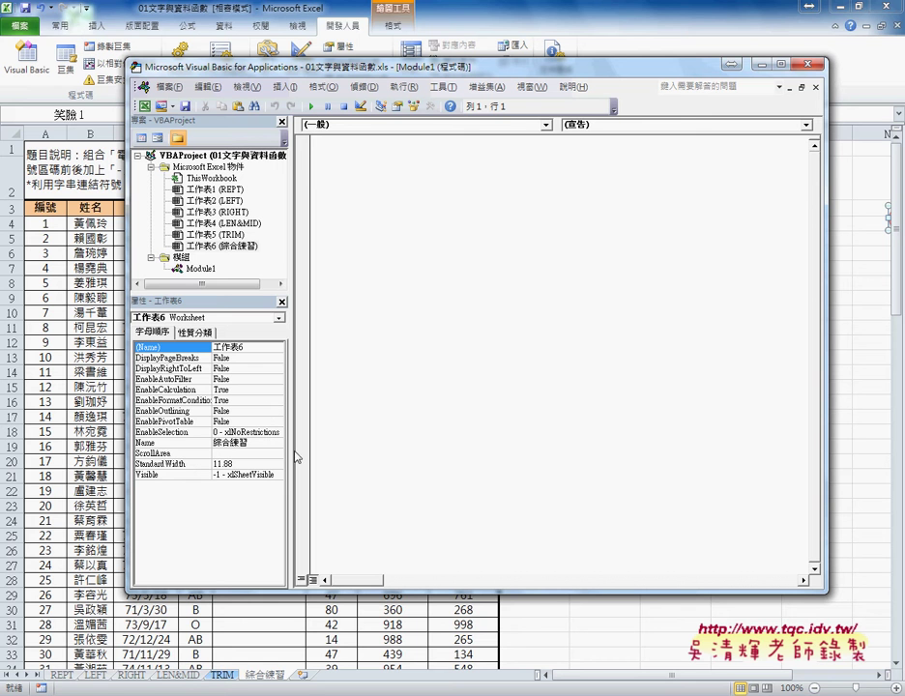
{"action": "left_click", "coordinate": [375, 201]}
Close the Project Explorer, Properties and Module1 code windows, then reopen the editor
{"action": "left_click", "coordinate": [281, 122]}
{"action": "left_click", "coordinate": [281, 123]}
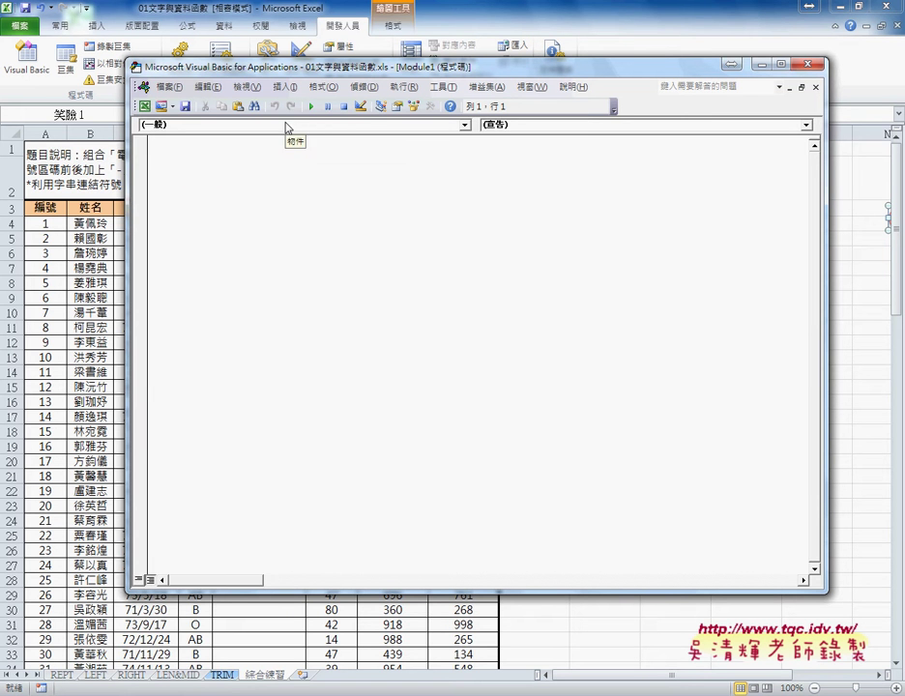
{"action": "left_click", "coordinate": [815, 89]}
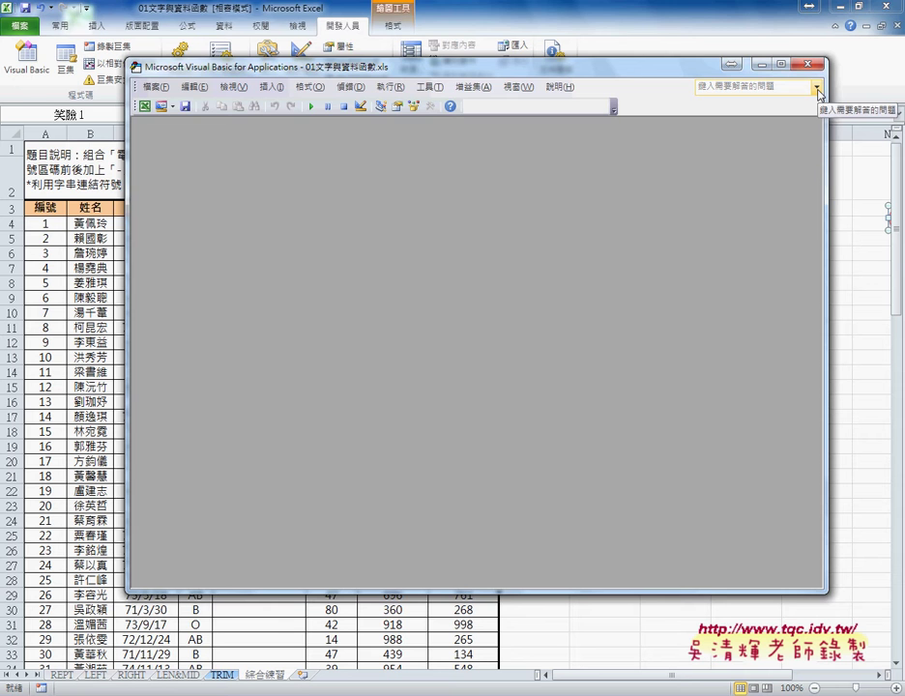
{"action": "left_click", "coordinate": [807, 64]}
{"action": "left_click", "coordinate": [25, 72]}
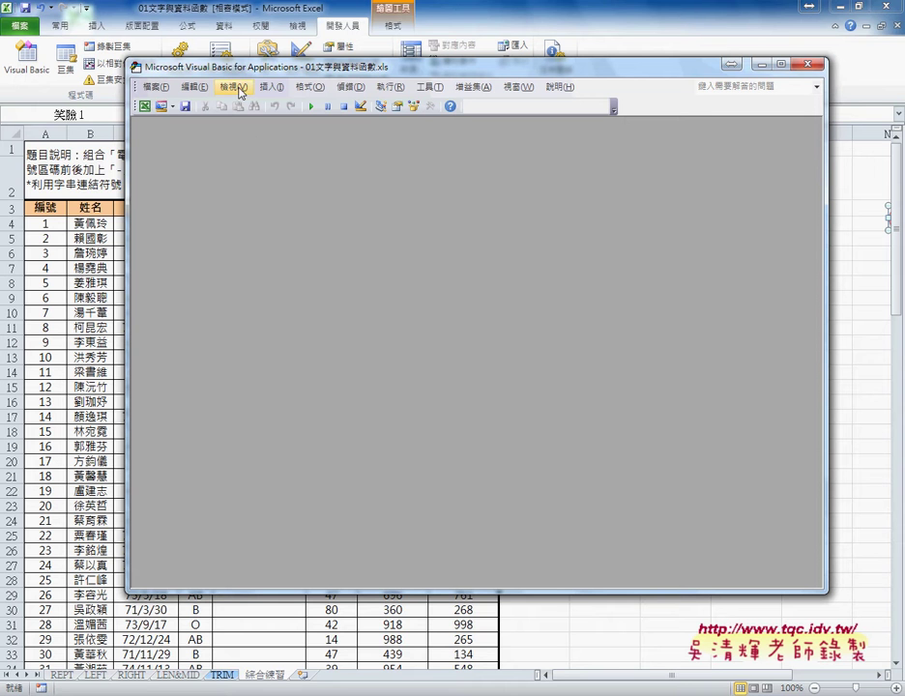
Show the View menu, highlighting its Project Explorer option, then dismiss it
{"action": "left_click", "coordinate": [238, 87]}
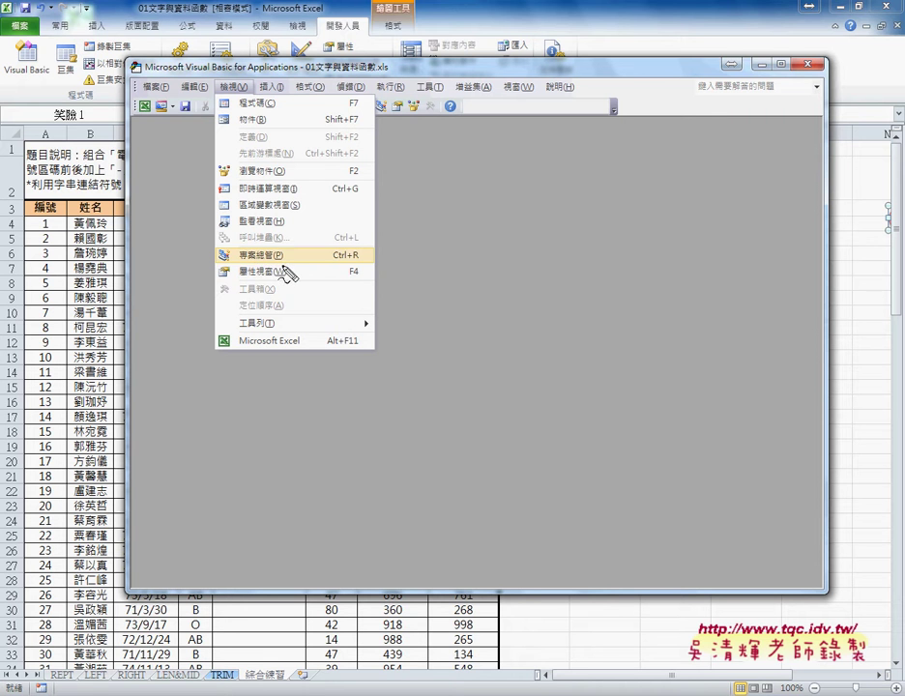
{"action": "left_click_drag", "start_coordinate": [290, 253], "coordinate": [288, 275]}
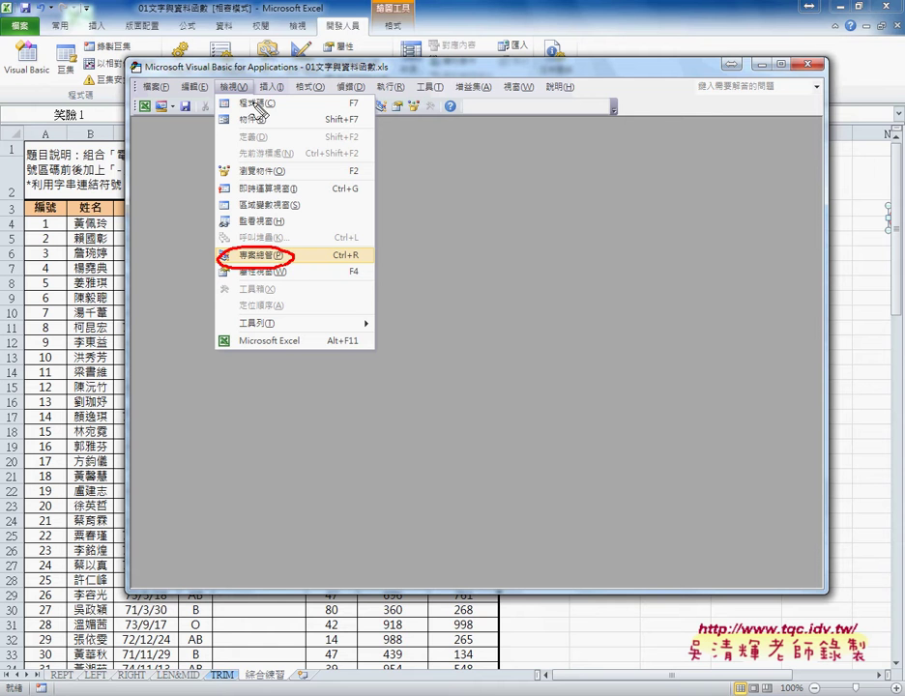
{"action": "left_click_drag", "start_coordinate": [218, 93], "coordinate": [216, 91]}
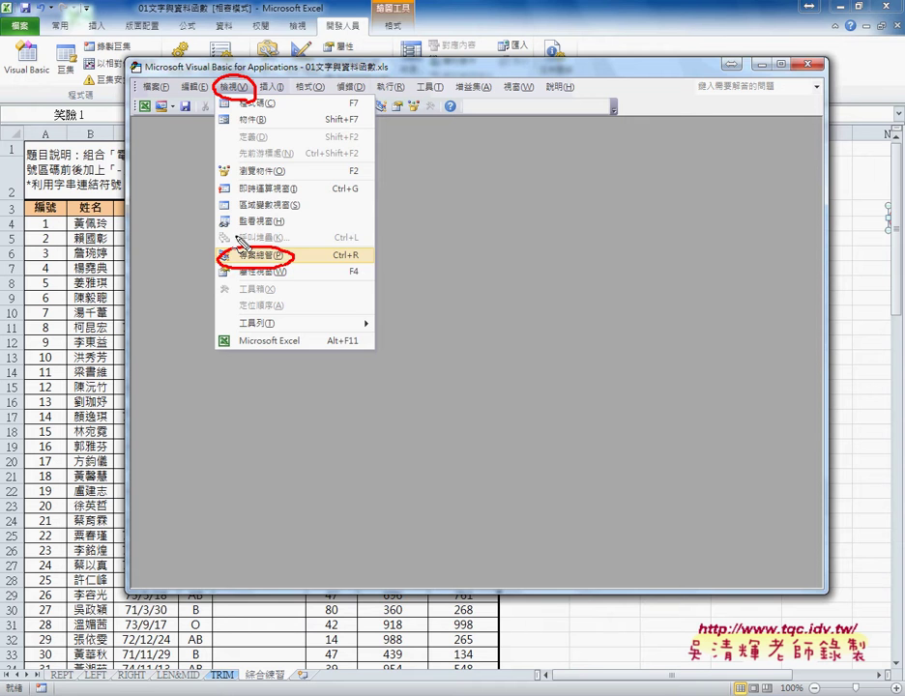
{"action": "key", "text": "Escape"}
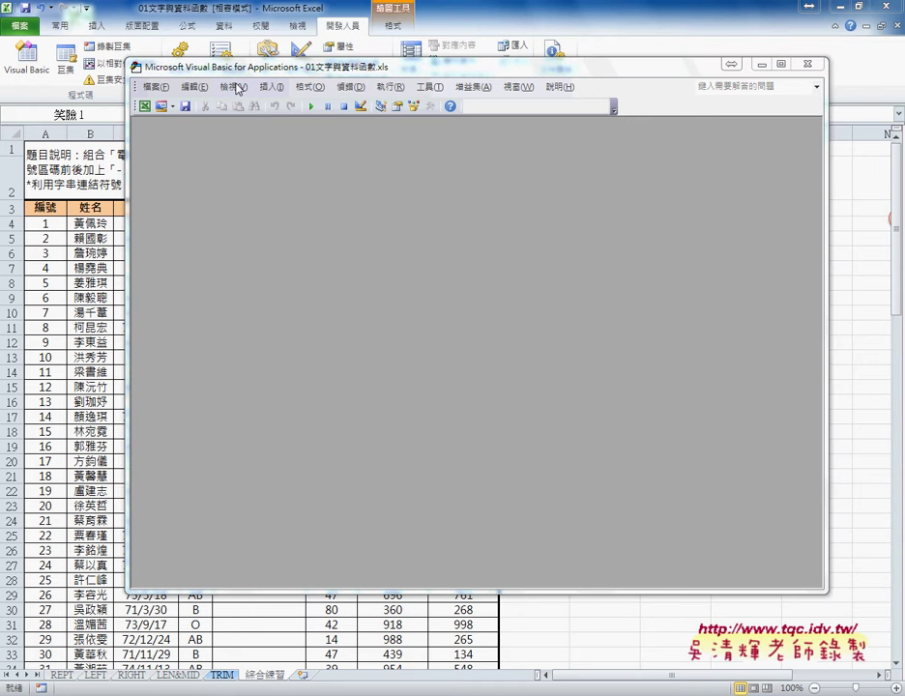
Reopen the Project Explorer and open Module1's code window
{"action": "left_click", "coordinate": [235, 87]}
{"action": "left_click", "coordinate": [245, 308]}
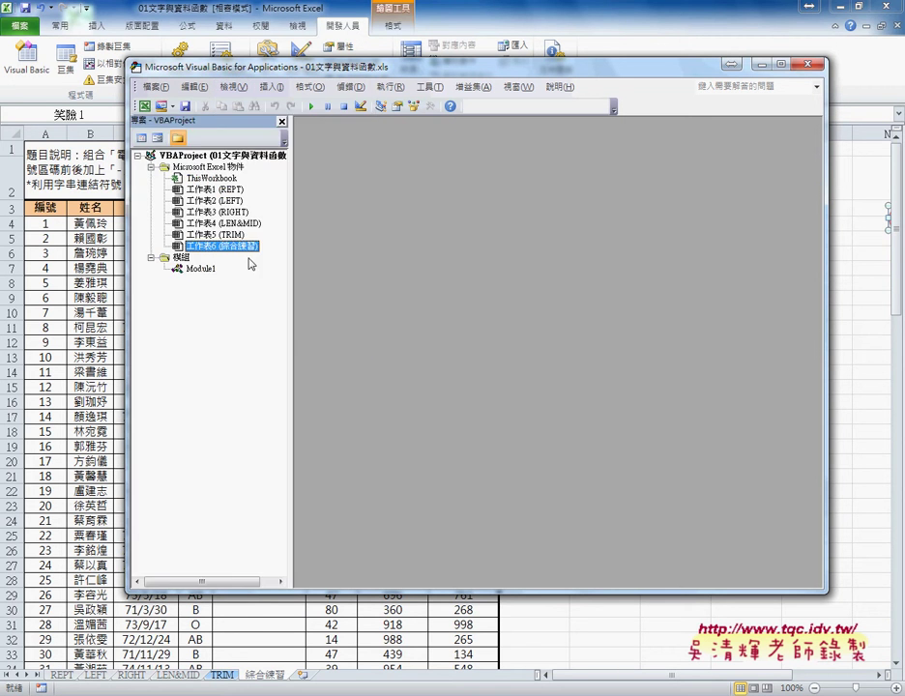
{"action": "left_click", "coordinate": [202, 270]}
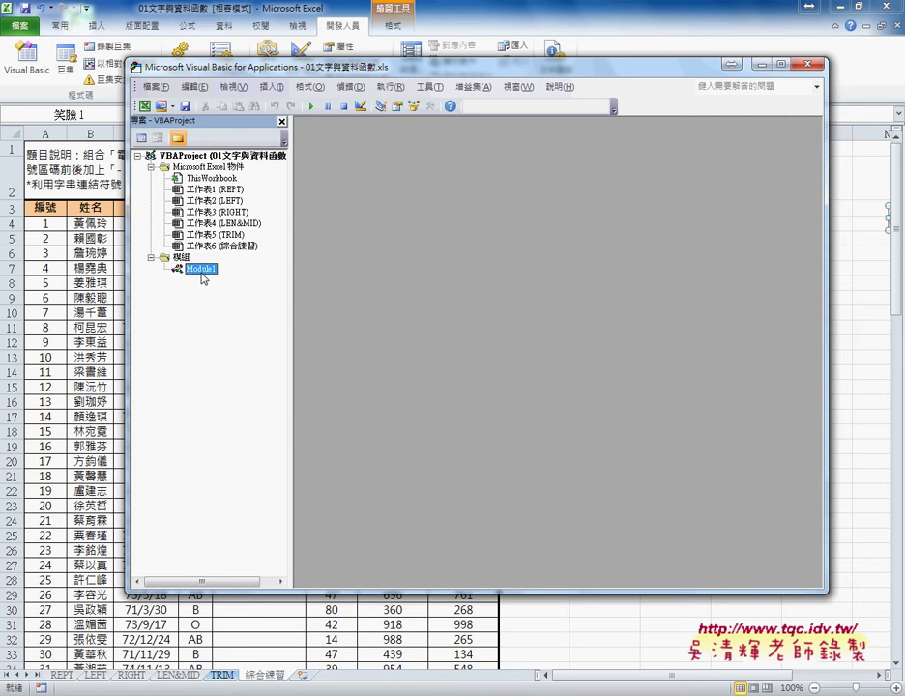
{"action": "double_click", "coordinate": [201, 273]}
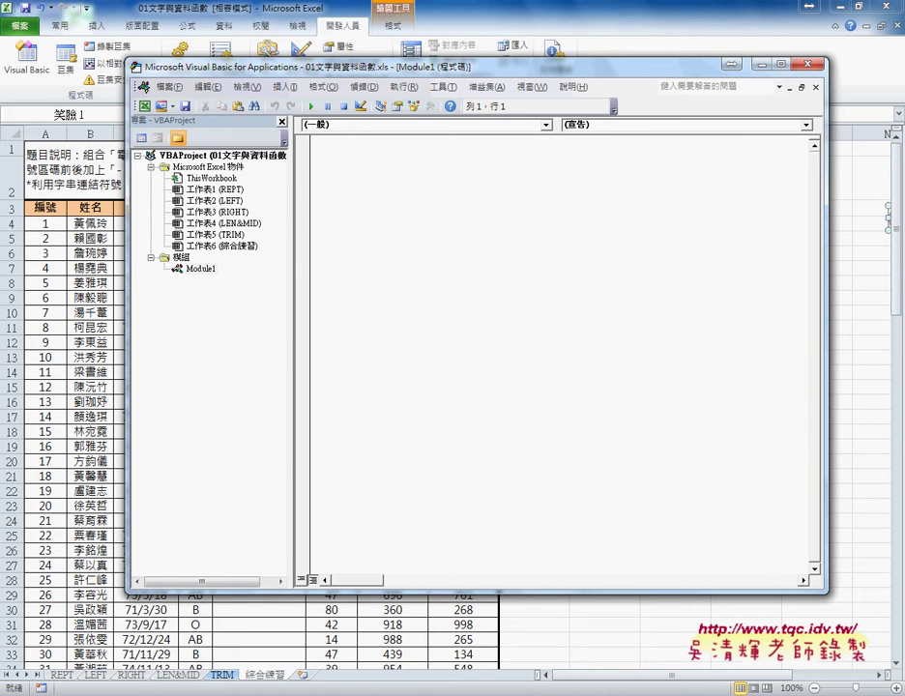
Switch to the index.html Google Docs document, then Alt+Tab back to the VBA editor
{"action": "mouse_move", "coordinate": [193, 688]}
{"action": "left_click", "coordinate": [196, 629]}
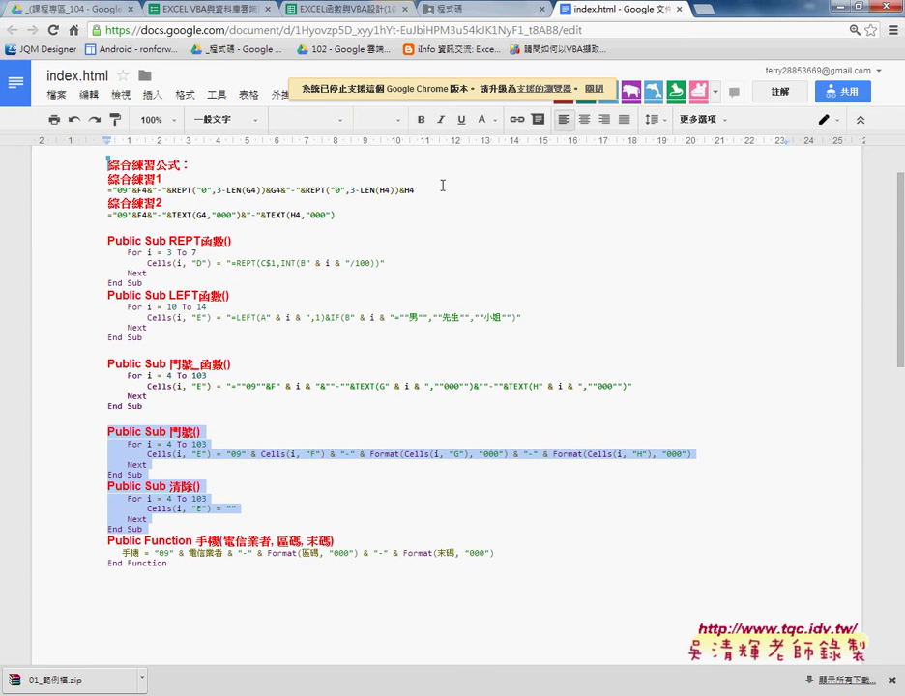
{"action": "key", "text": "alt+Tab"}
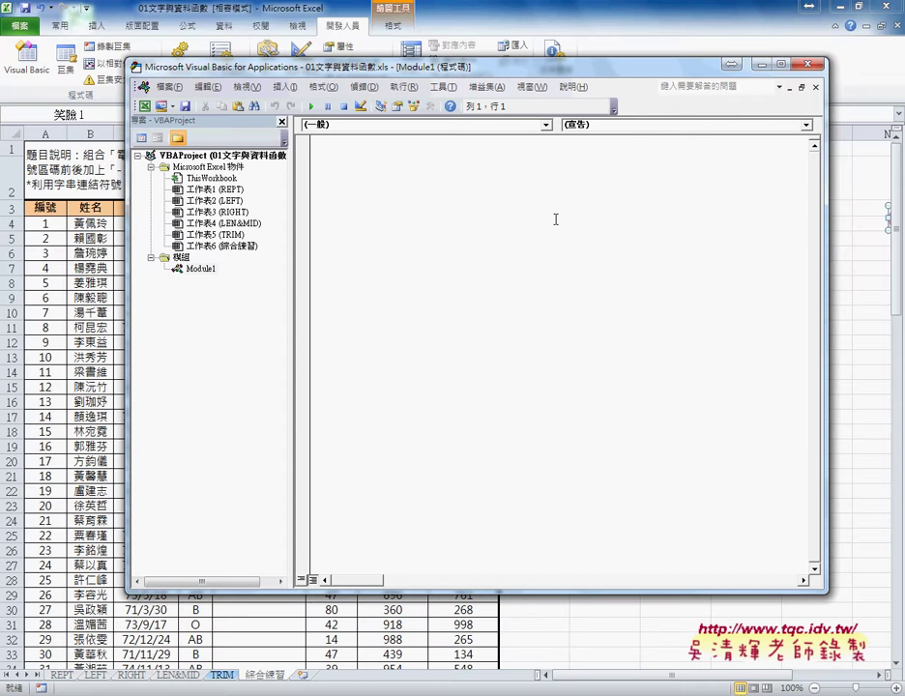
Paste the 門號 and 清除 macros into Module1 and run 門號 to fill the phone numbers
{"action": "key", "text": "ctrl+v"}
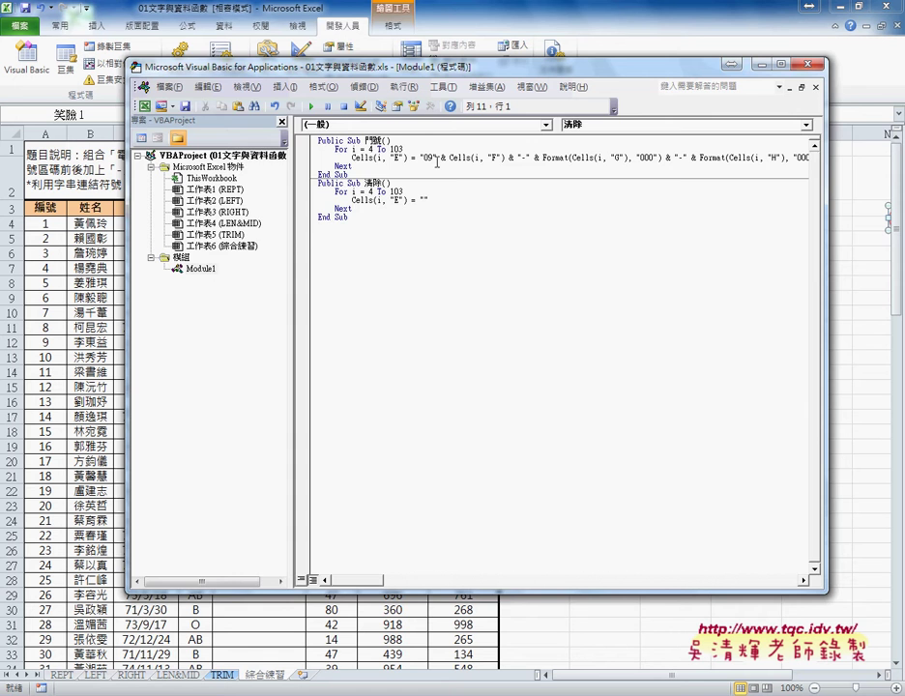
{"action": "left_click_drag", "start_coordinate": [271, 66], "coordinate": [466, 68]}
{"action": "left_click", "coordinate": [542, 161]}
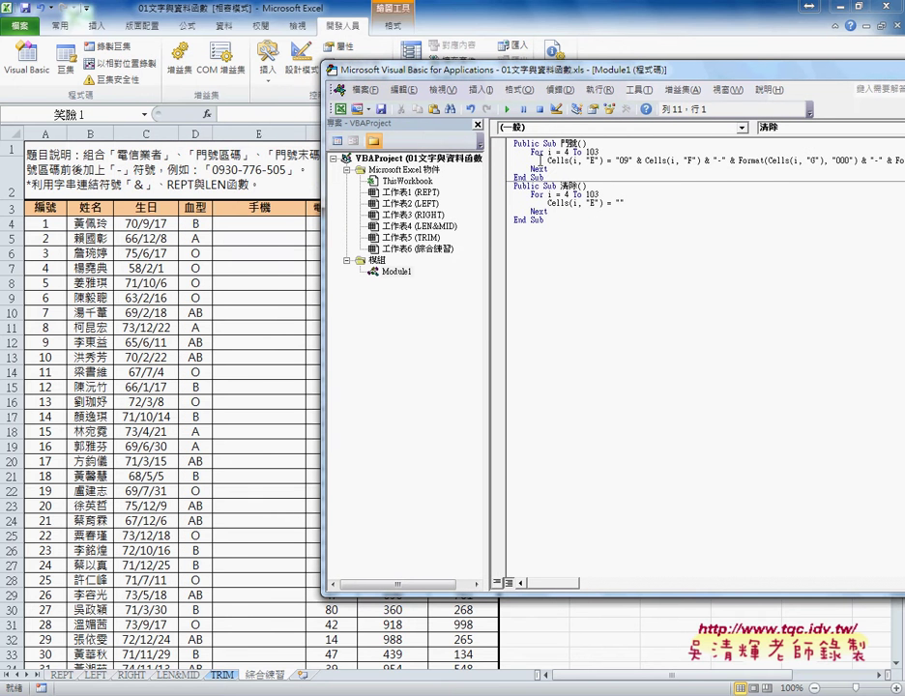
{"action": "left_click", "coordinate": [507, 109]}
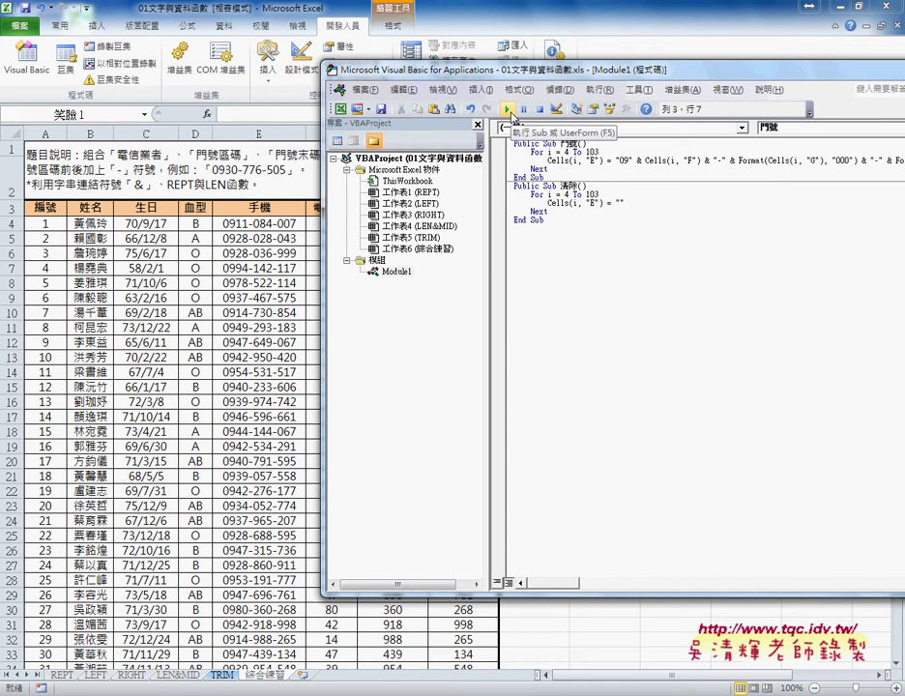
Reposition the editor window over the sheet and widen the code pane
{"action": "left_click_drag", "start_coordinate": [499, 74], "coordinate": [490, 307]}
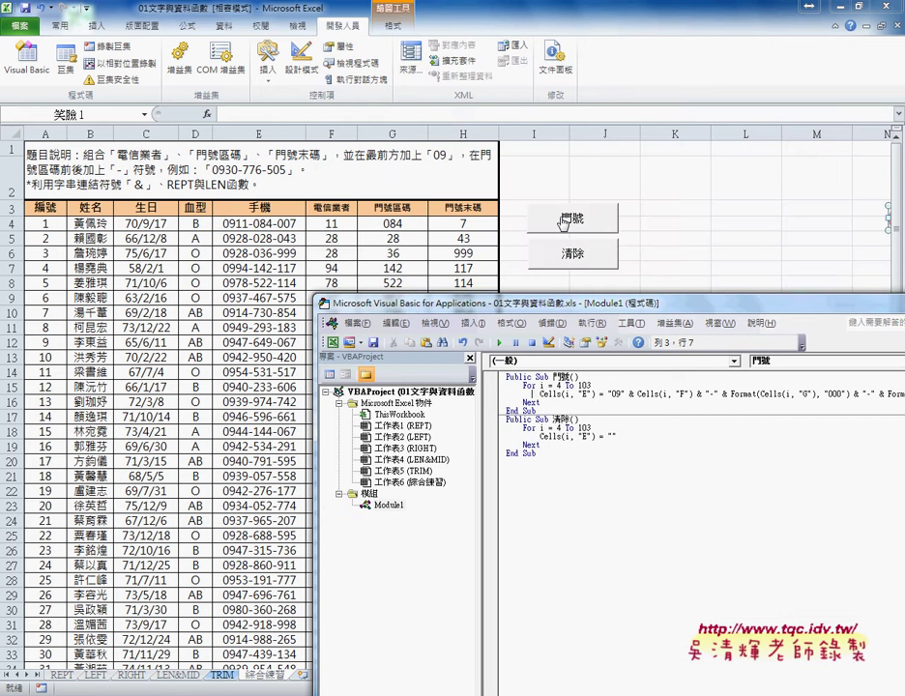
{"action": "mouse_move", "coordinate": [496, 300]}
{"action": "left_mouse_down"}
{"action": "mouse_move", "coordinate": [477, 111]}
{"action": "mouse_move", "coordinate": [319, 55]}
{"action": "left_mouse_up"}
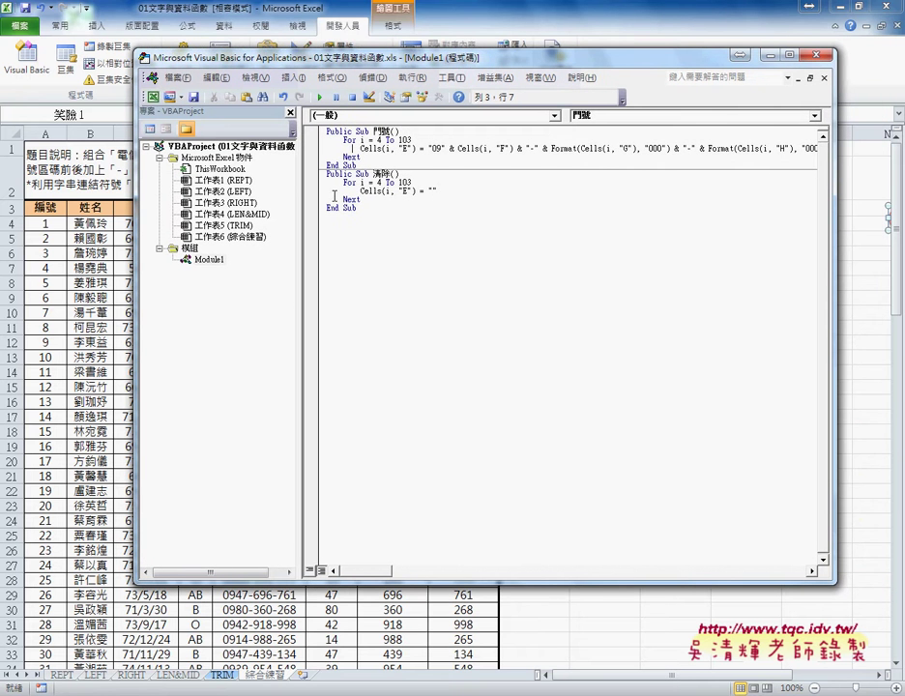
{"action": "left_click_drag", "start_coordinate": [301, 184], "coordinate": [259, 184]}
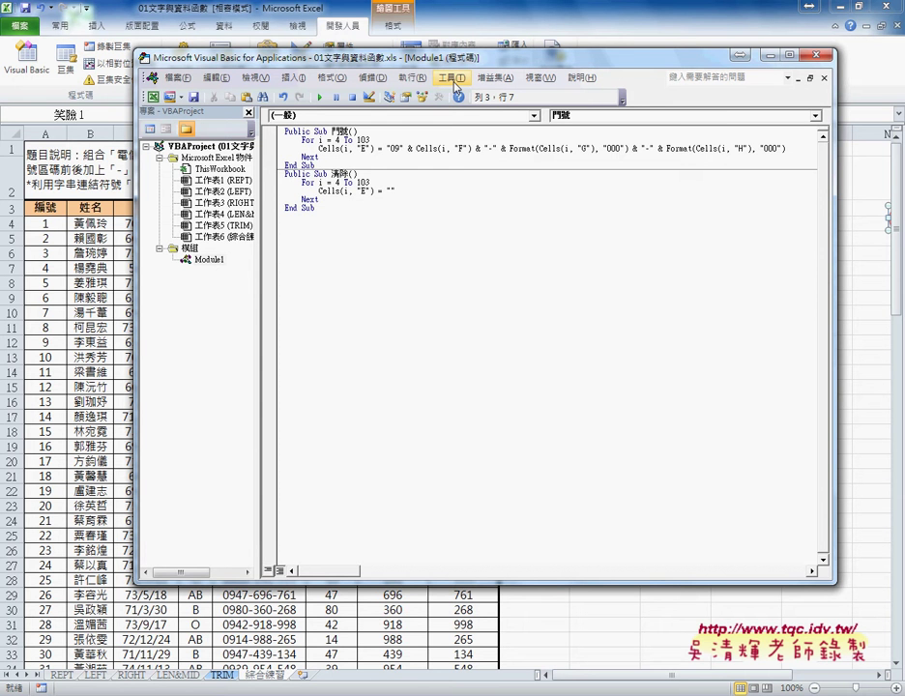
Set the code font size to 14 on the Options dialog's 撰寫風格 tab and confirm
{"action": "left_click", "coordinate": [452, 78]}
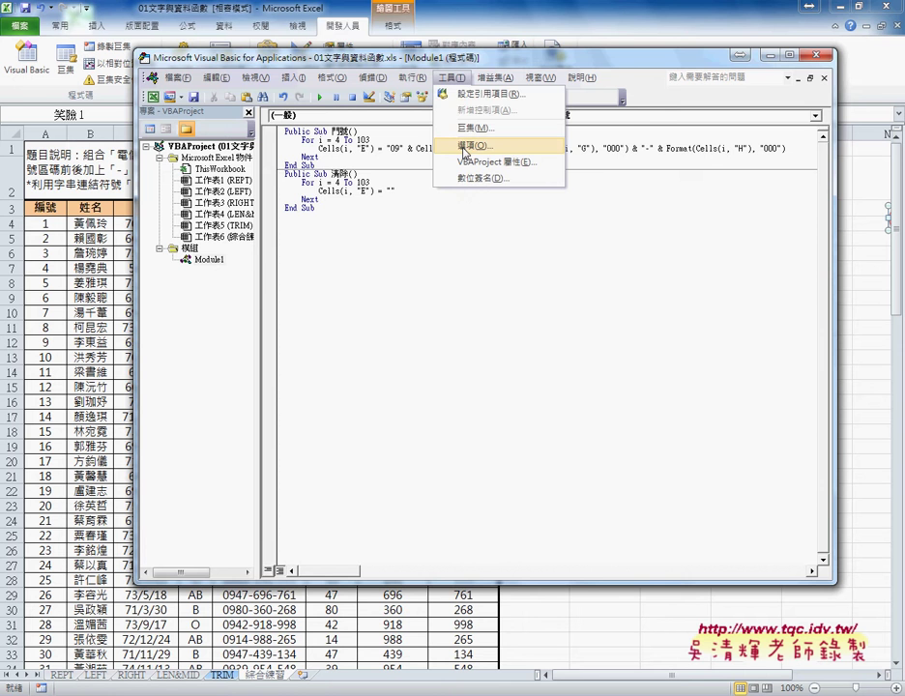
{"action": "left_click", "coordinate": [464, 147]}
{"action": "mouse_move", "coordinate": [350, 120]}
{"action": "left_mouse_down"}
{"action": "mouse_move", "coordinate": [474, 173]}
{"action": "mouse_move", "coordinate": [544, 175]}
{"action": "left_mouse_up"}
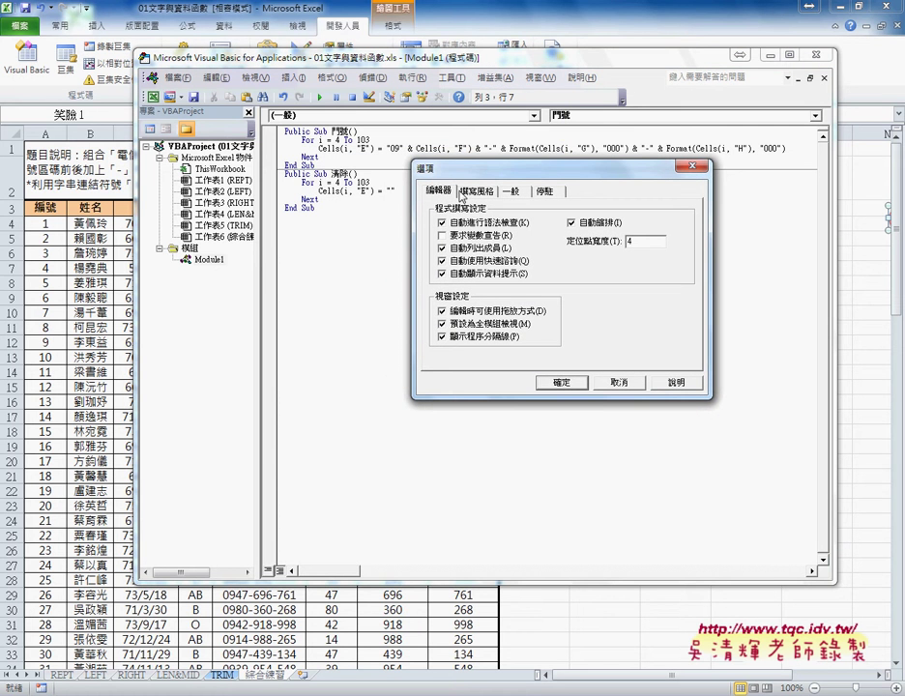
{"action": "left_click", "coordinate": [474, 193]}
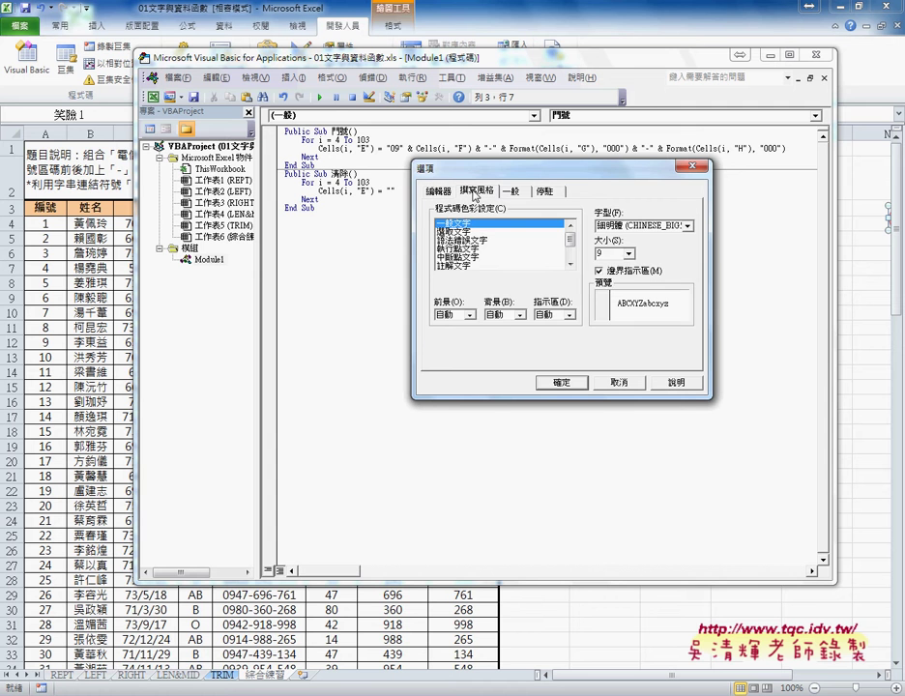
{"action": "left_click", "coordinate": [628, 253]}
{"action": "left_click", "coordinate": [629, 289]}
{"action": "left_click", "coordinate": [629, 289]}
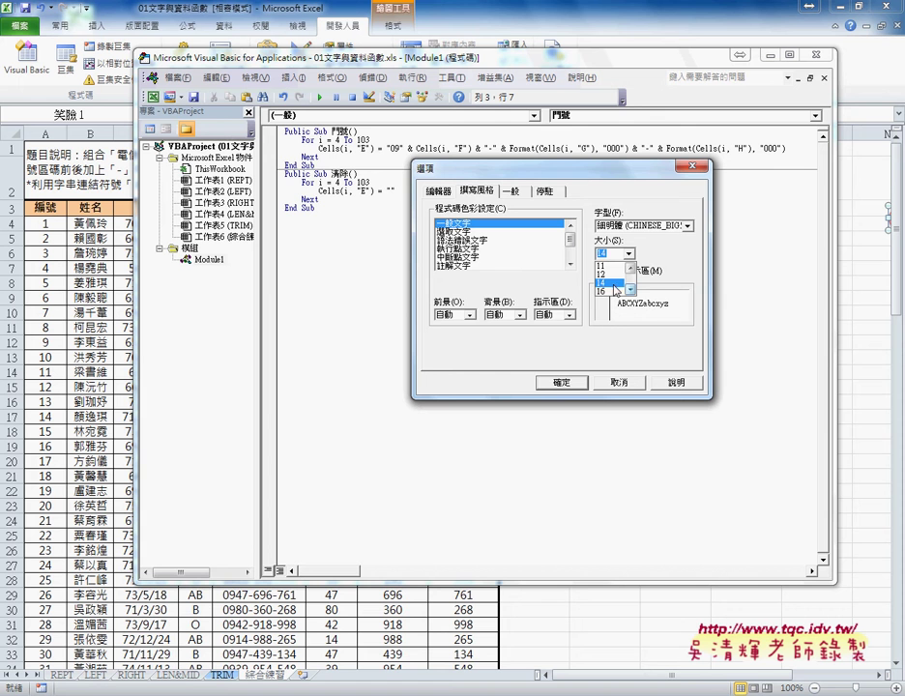
{"action": "left_click", "coordinate": [614, 282]}
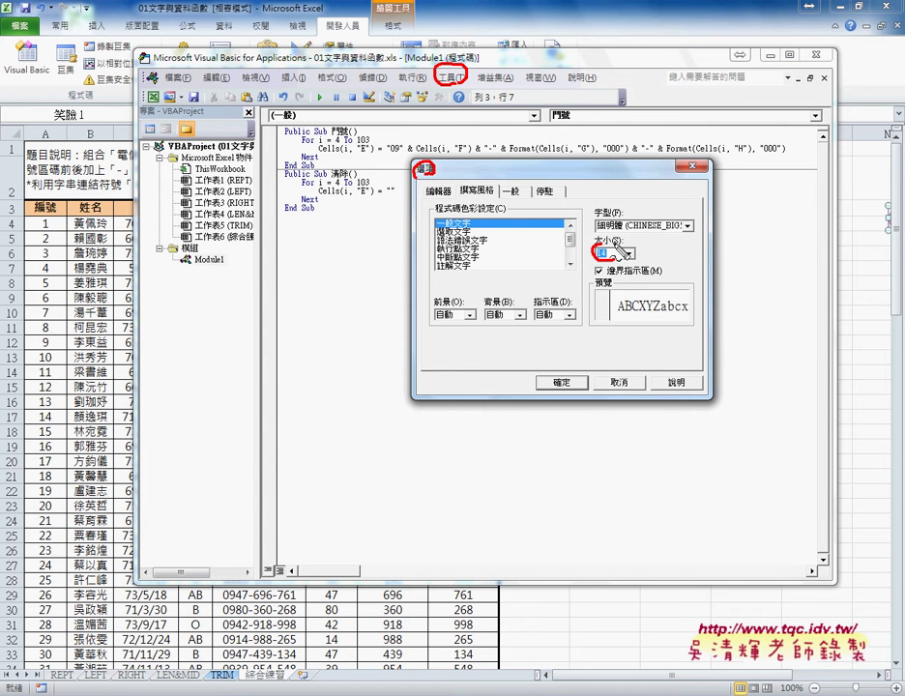
{"action": "mouse_move", "coordinate": [448, 87]}
{"action": "left_mouse_down"}
{"action": "mouse_move", "coordinate": [425, 164]}
{"action": "mouse_move", "coordinate": [592, 244]}
{"action": "left_mouse_up"}
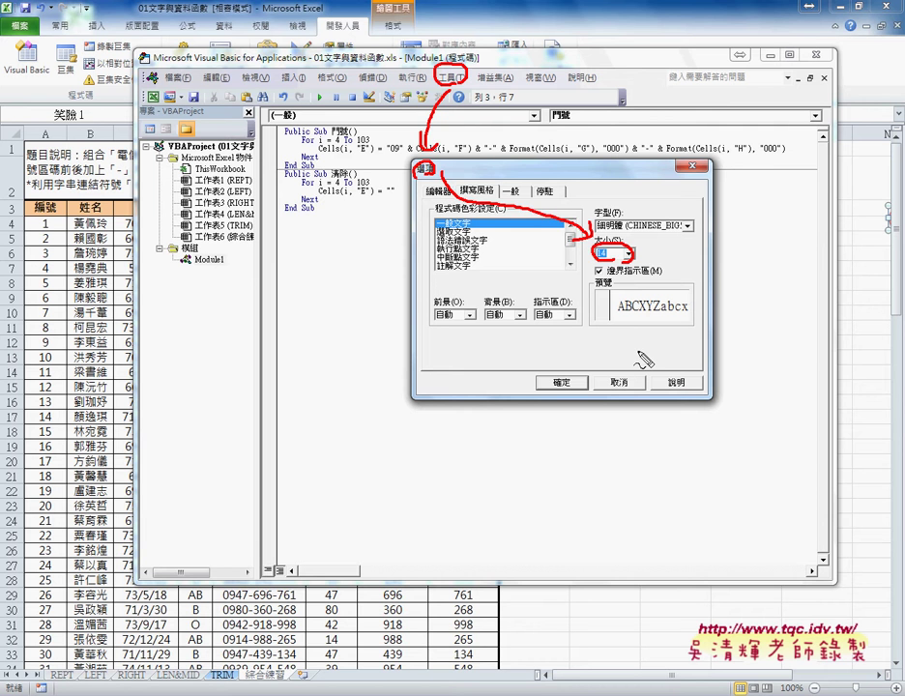
{"action": "key", "text": "Escape"}
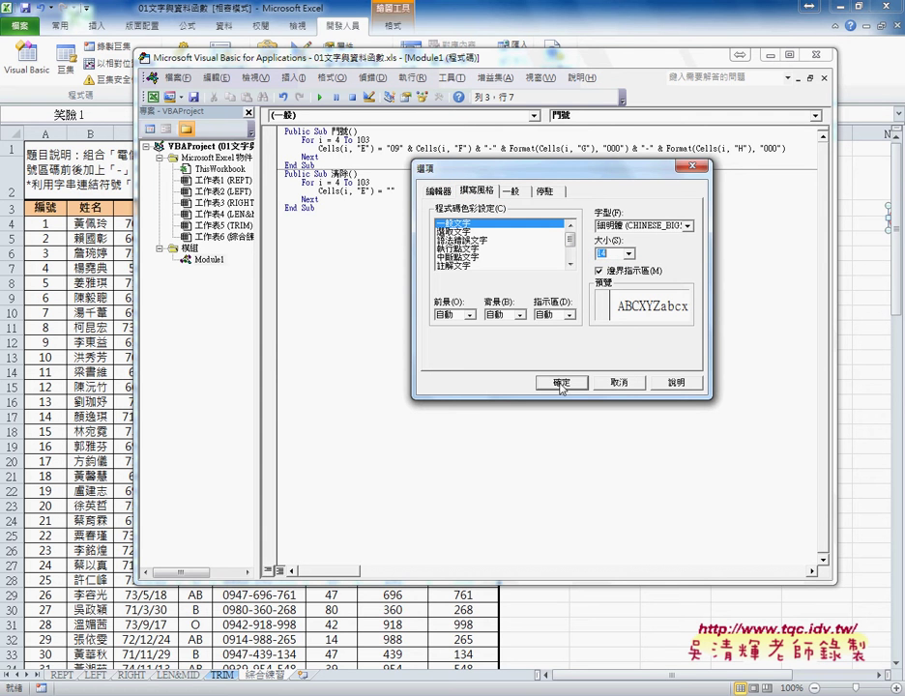
{"action": "left_click", "coordinate": [561, 382]}
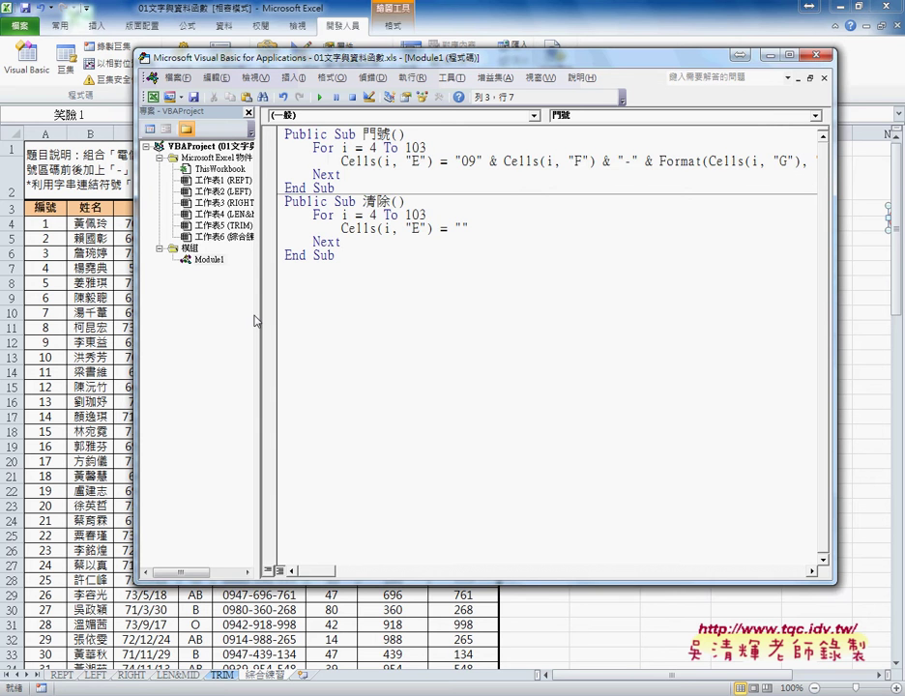
Widen the code pane, then select and delete all of Module1's code
{"action": "left_click_drag", "start_coordinate": [256, 320], "coordinate": [215, 315]}
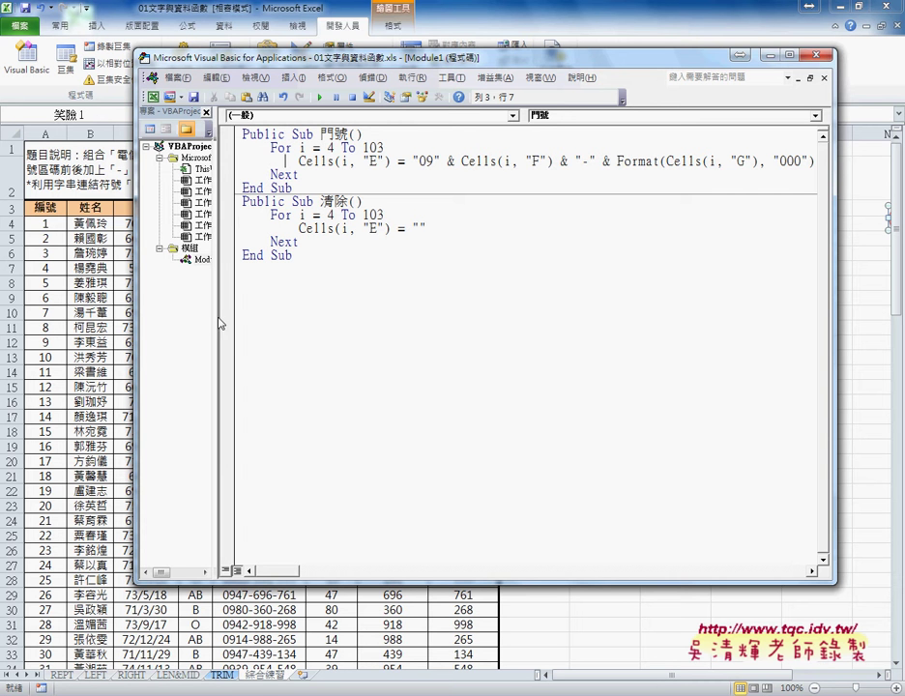
{"action": "left_click_drag", "start_coordinate": [304, 300], "coordinate": [233, 149]}
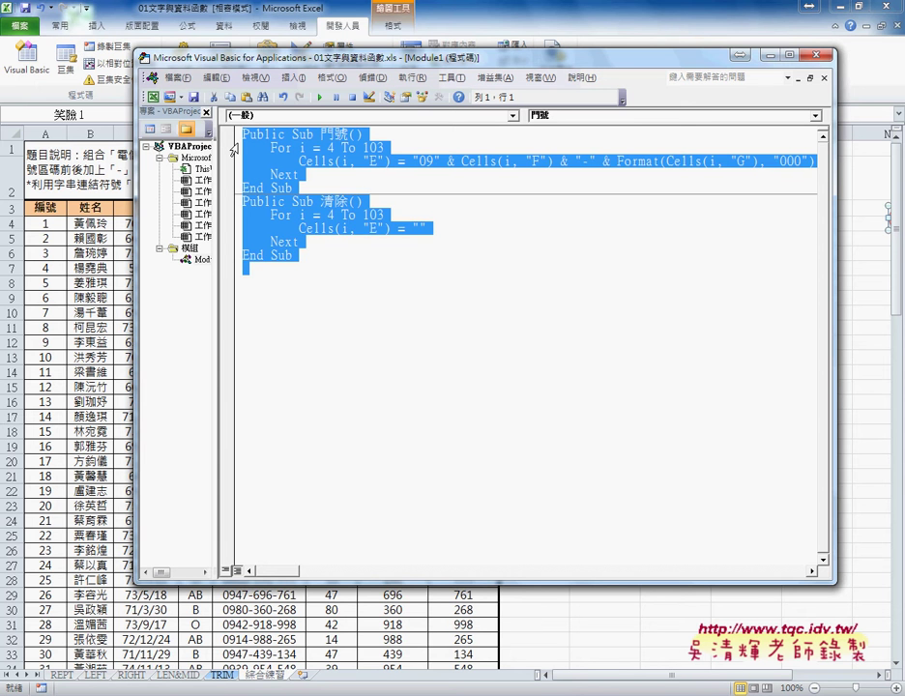
{"action": "key", "text": "Delete"}
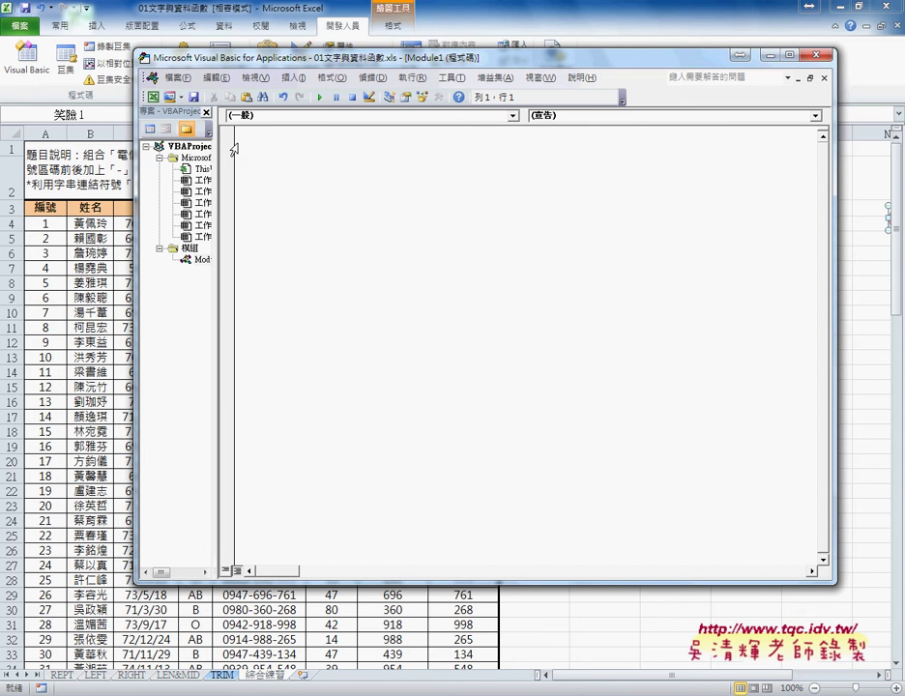
Add a new Public Sub procedure named 門號
{"action": "left_click", "coordinate": [293, 77]}
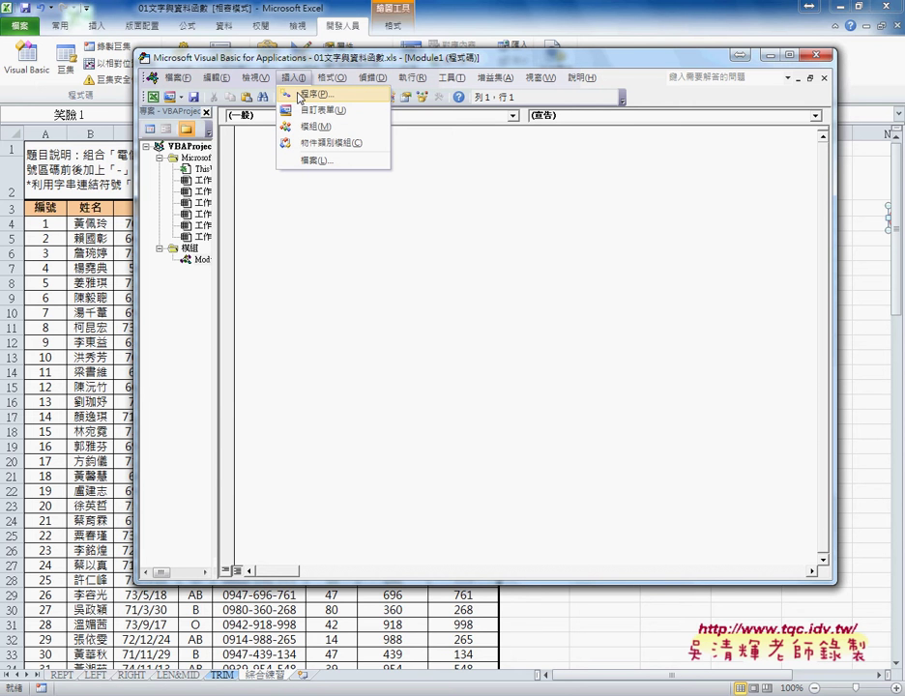
{"action": "left_click", "coordinate": [299, 95]}
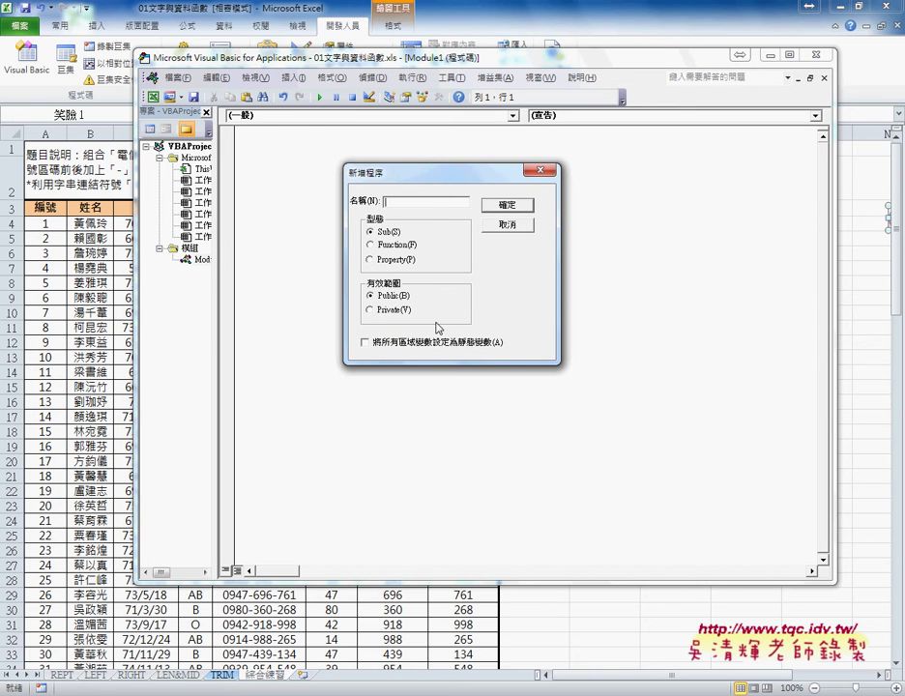
{"action": "type", "text": "門广"}
{"action": "type", "text": "號"}
{"action": "key", "text": "Return"}
{"action": "left_click", "coordinate": [383, 245]}
{"action": "left_click", "coordinate": [384, 234]}
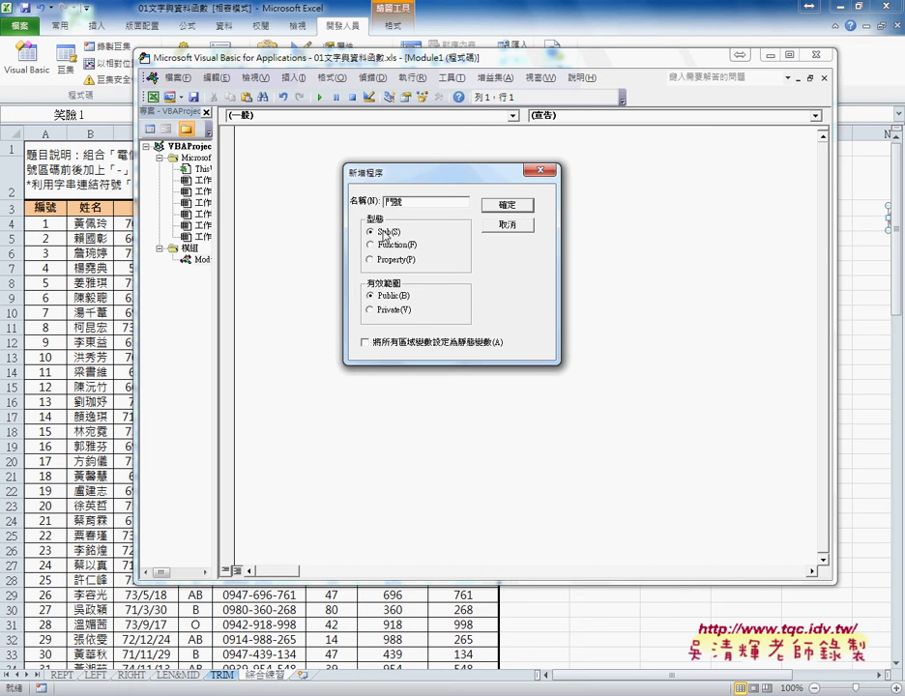